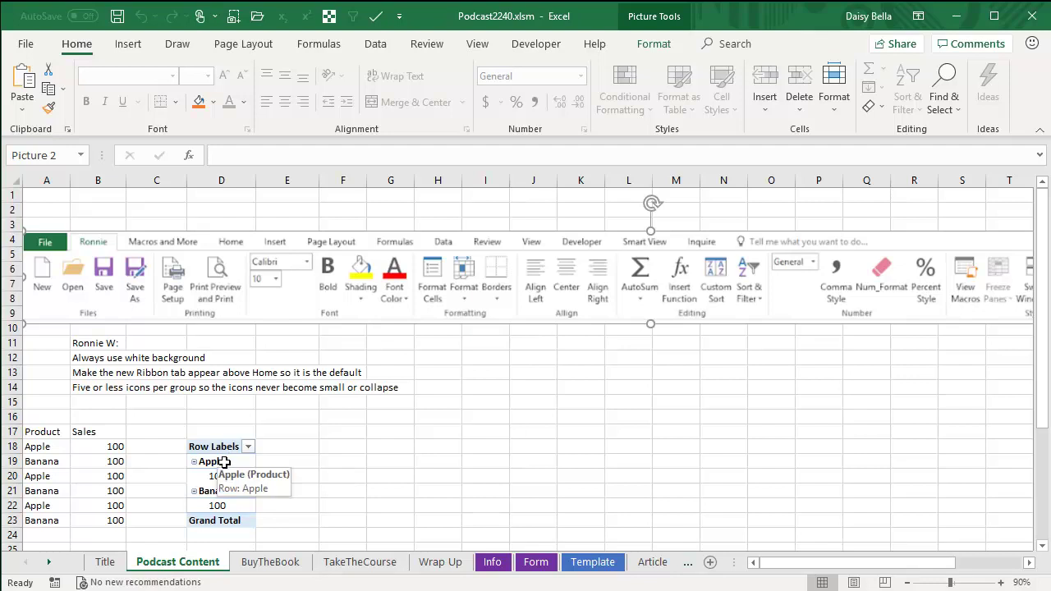
Add Show in Tabular Form to the Quick Access Toolbar and apply it to the Product/Sales pivot.
{"action": "left_click", "coordinate": [225, 463]}
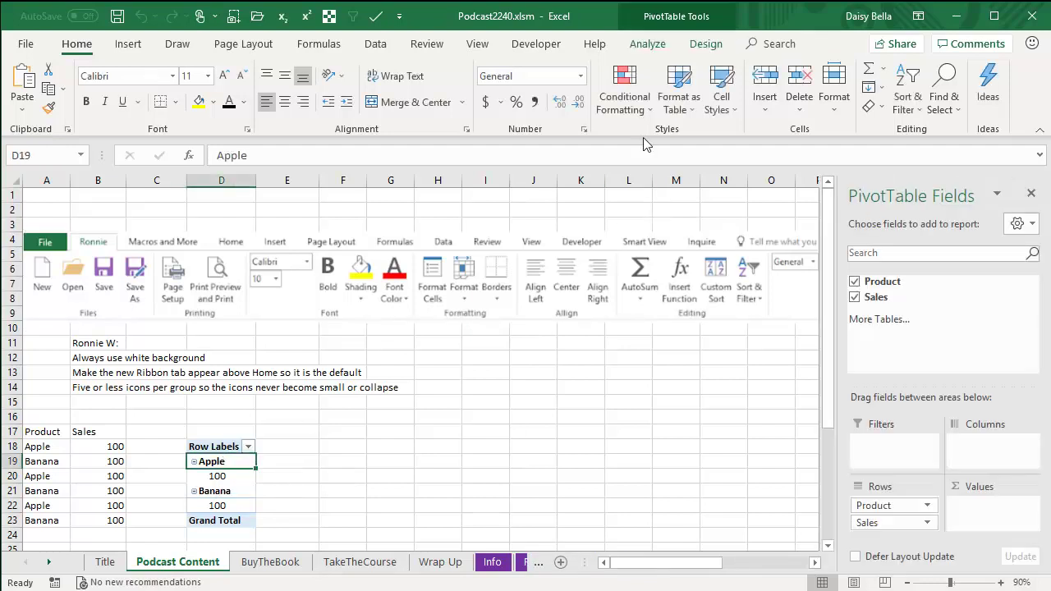
{"action": "left_click", "coordinate": [713, 43]}
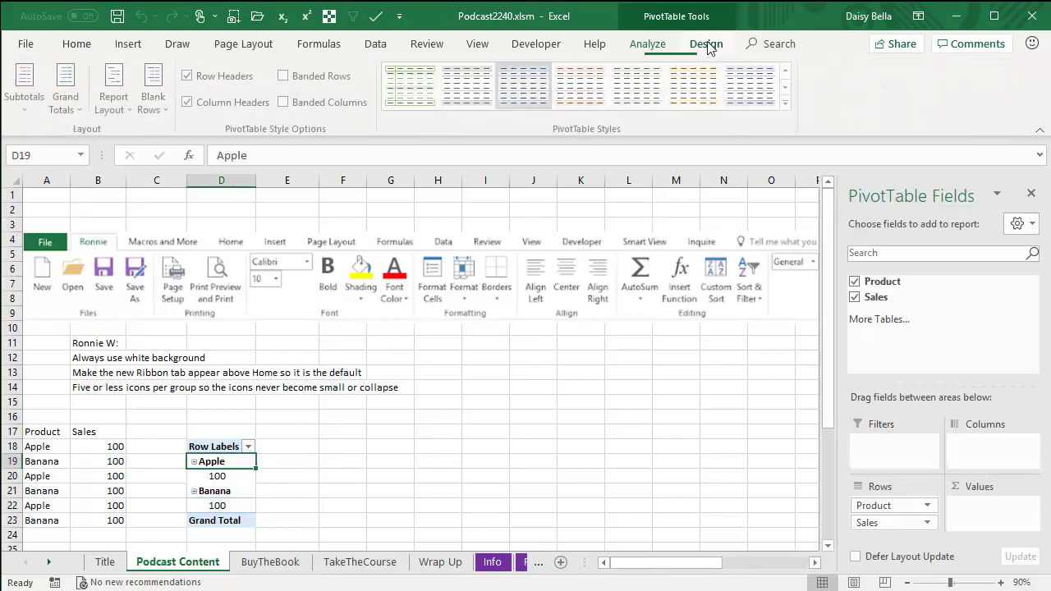
{"action": "left_click", "coordinate": [127, 100]}
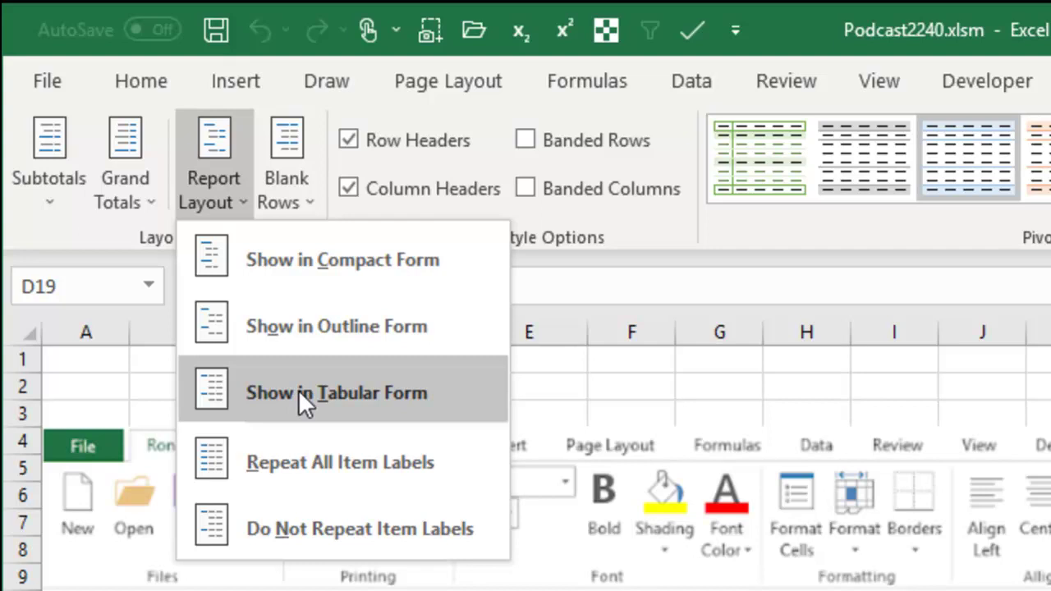
{"action": "right_click", "coordinate": [303, 391]}
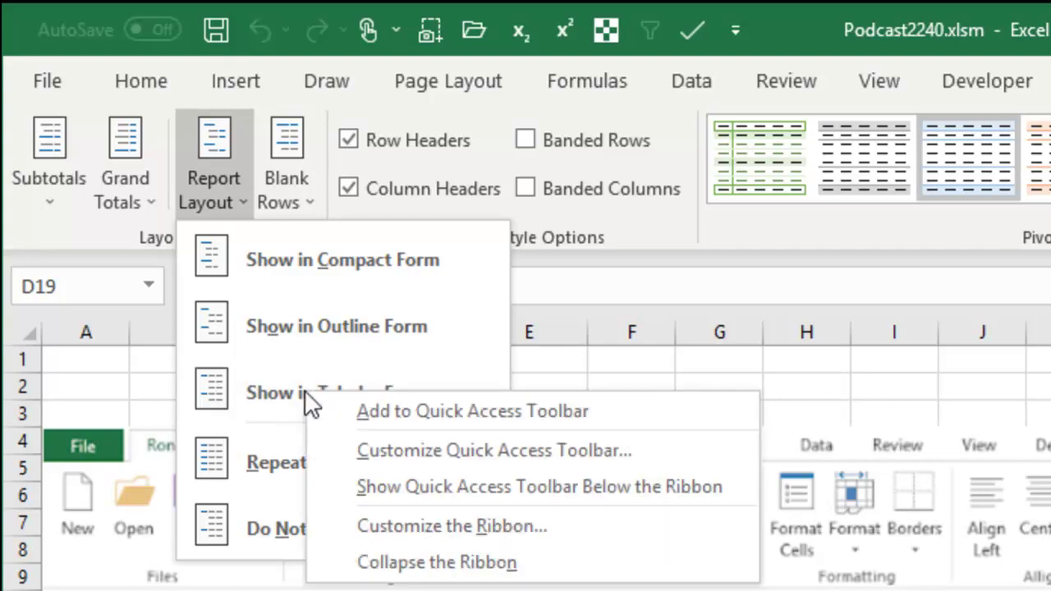
{"action": "left_click", "coordinate": [366, 416]}
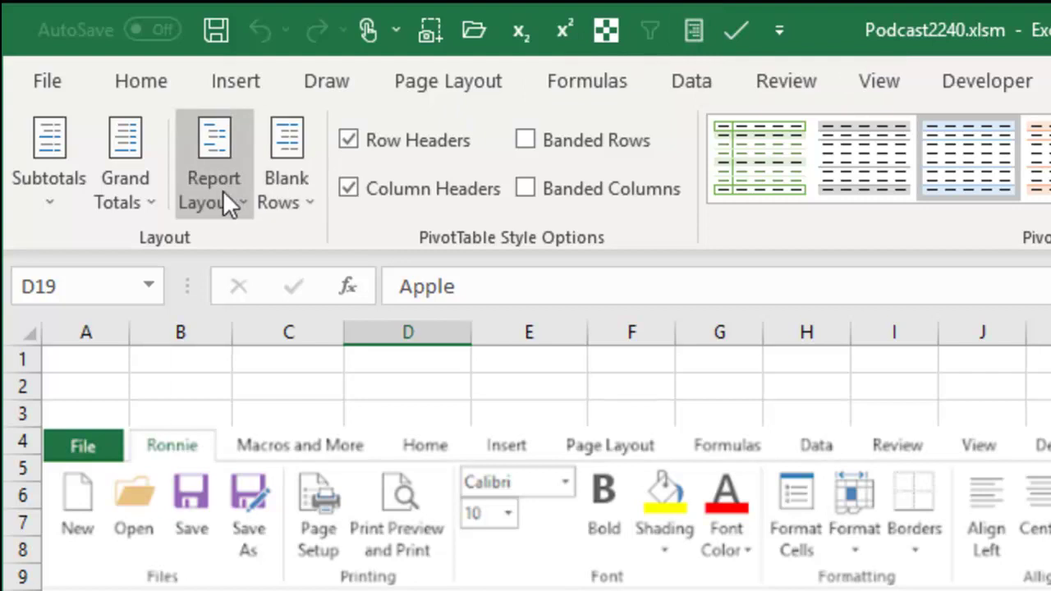
{"action": "left_click", "coordinate": [692, 30]}
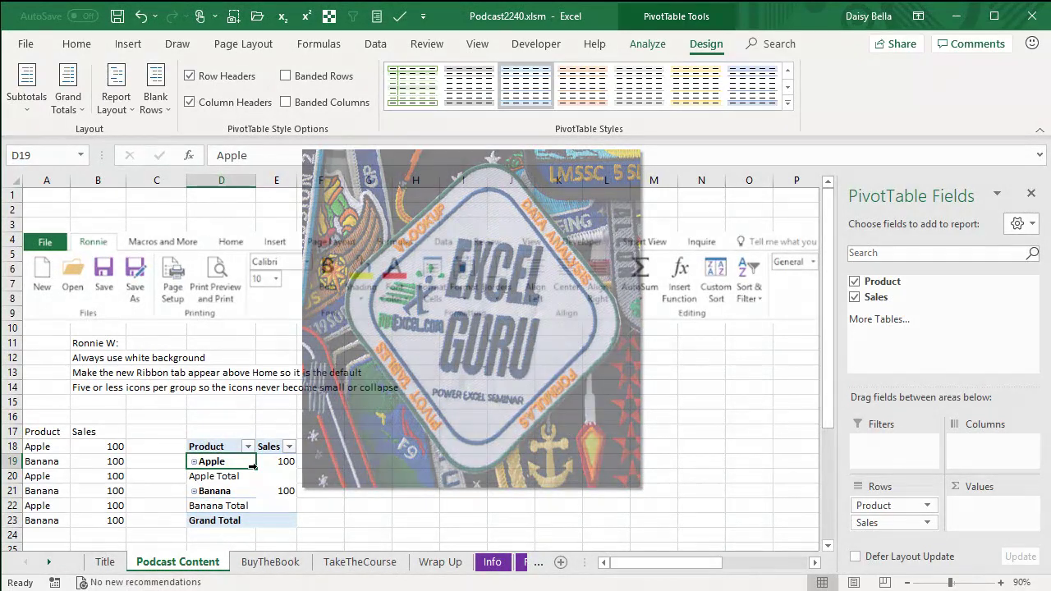
Select an empty cell outside the pivot table.
{"action": "left_click", "coordinate": [457, 365]}
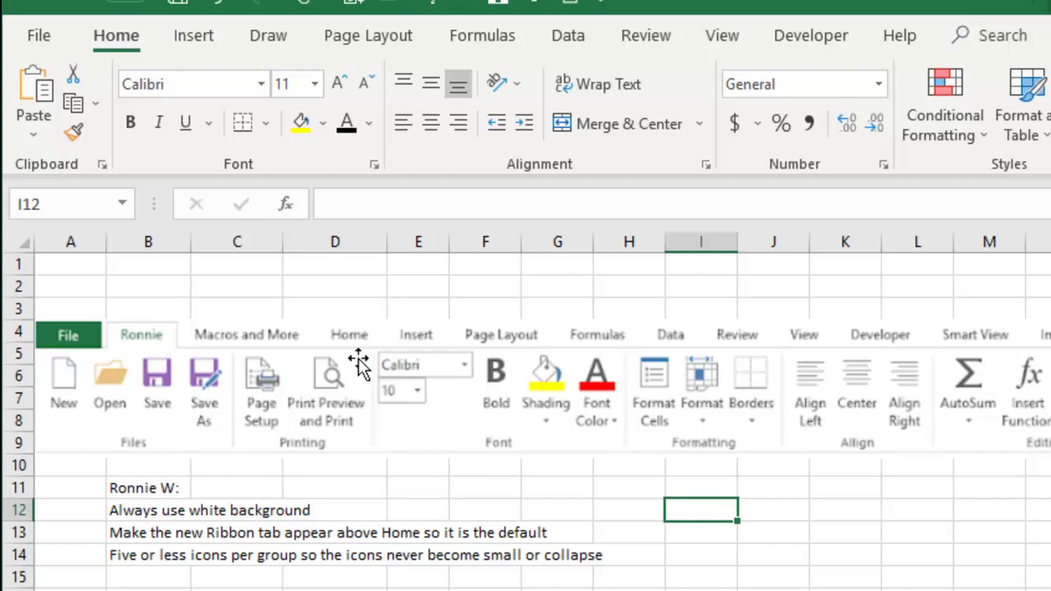
Create a new custom ribbon tab named MrExcel and move it above Home.
{"action": "right_click", "coordinate": [270, 39]}
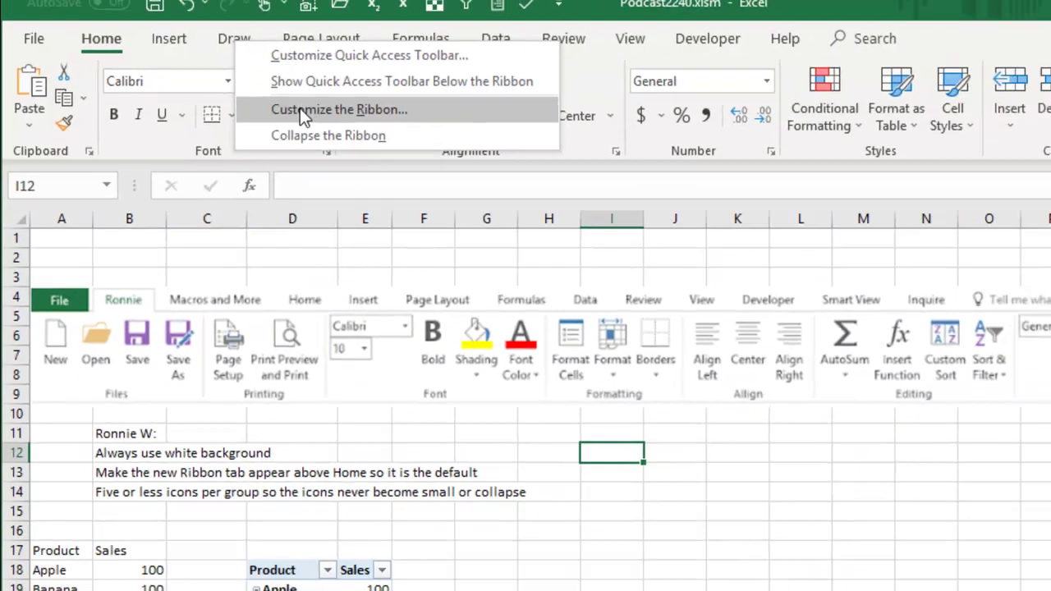
{"action": "left_click", "coordinate": [389, 116]}
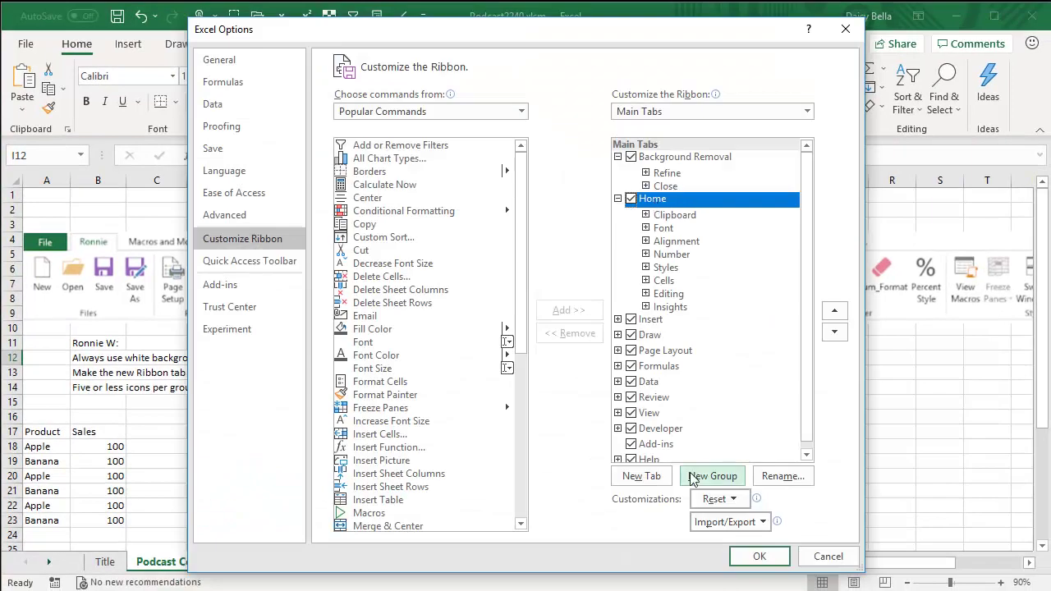
{"action": "left_click", "coordinate": [641, 476]}
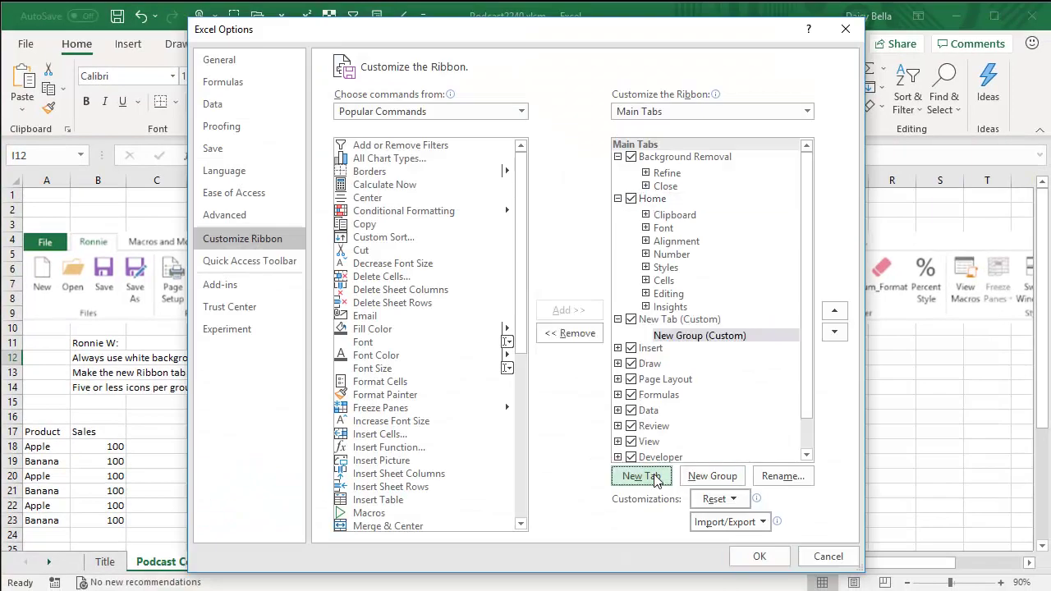
{"action": "left_click", "coordinate": [676, 320]}
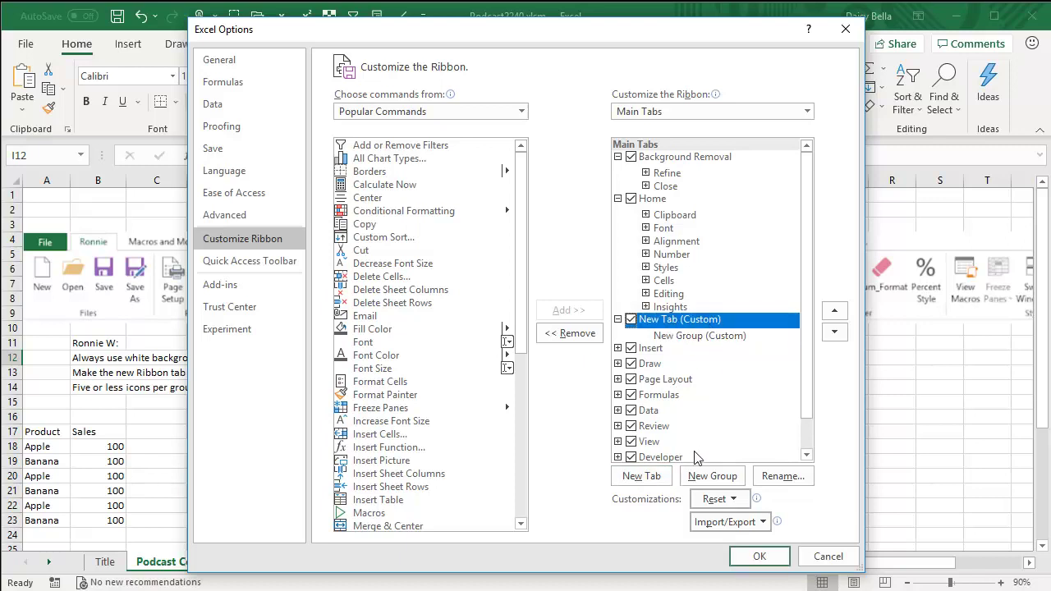
{"action": "left_click", "coordinate": [776, 476]}
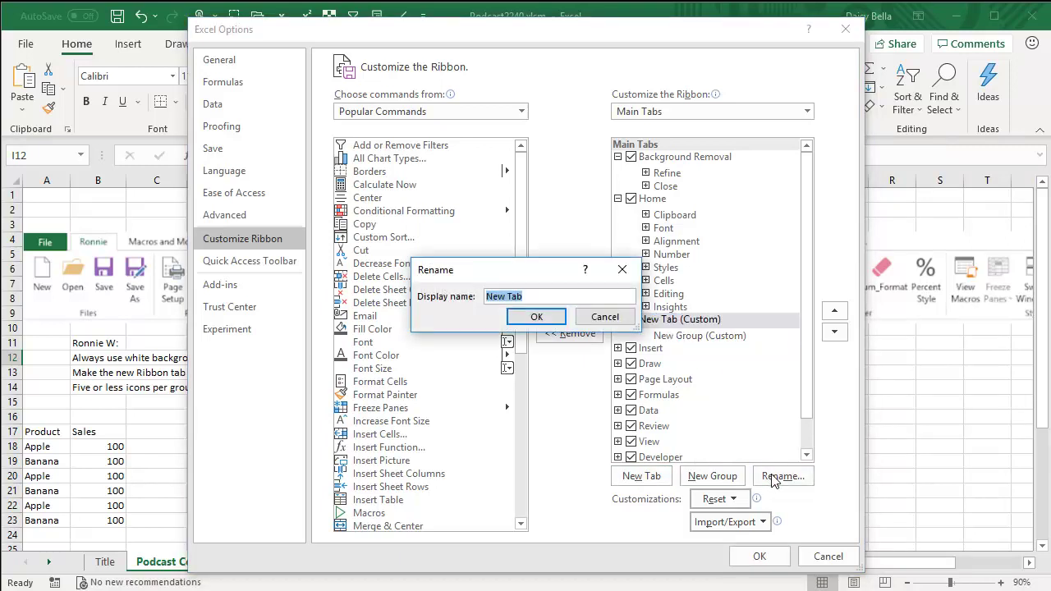
{"action": "type", "text": "MrExcel"}
{"action": "left_click", "coordinate": [536, 316]}
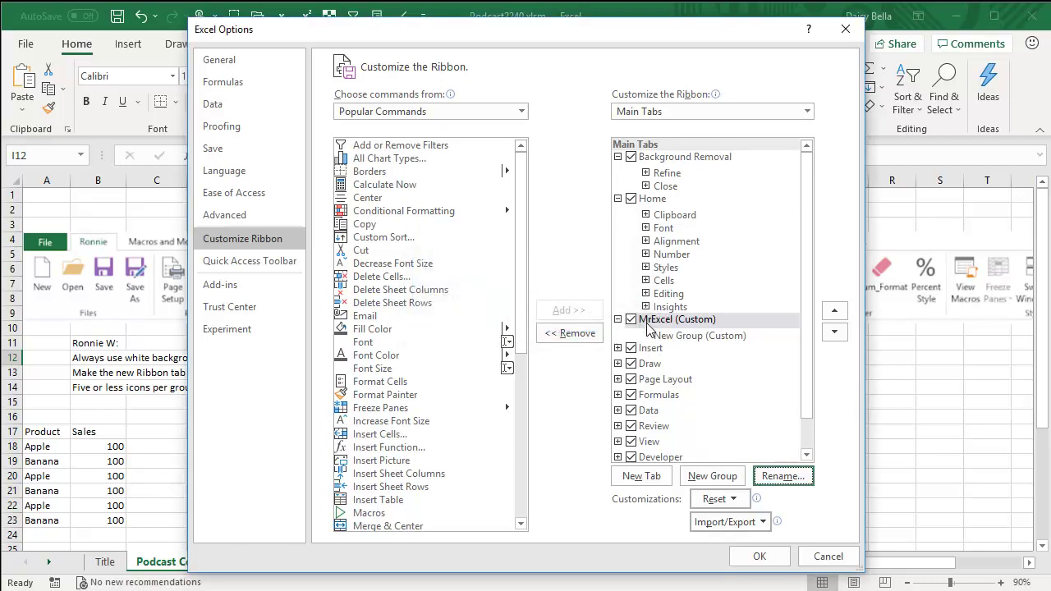
{"action": "left_click", "coordinate": [833, 312]}
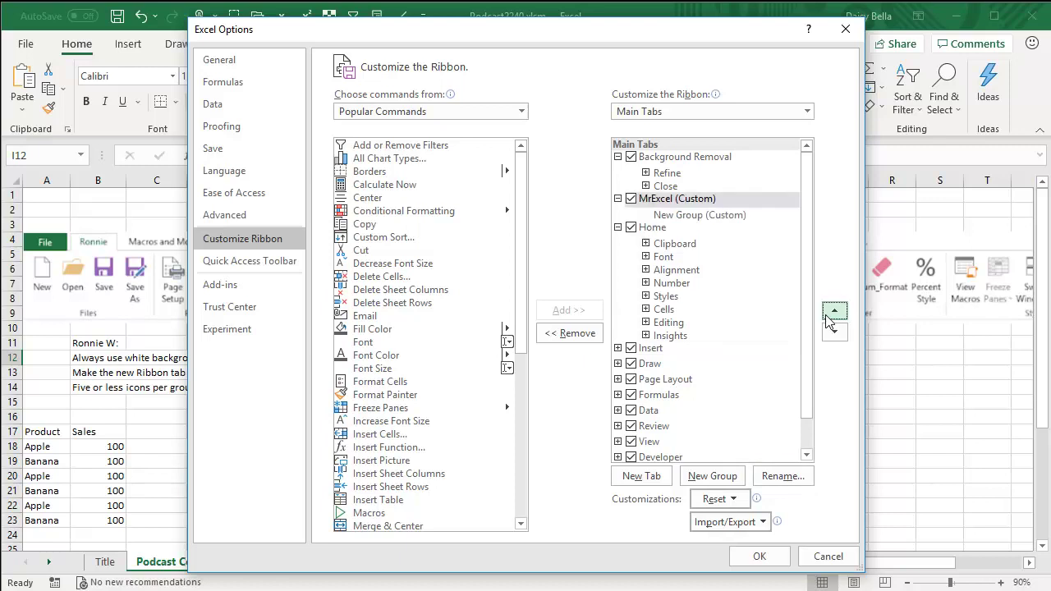
Rename the tab's new group to Pivot.
{"action": "left_click", "coordinate": [671, 217]}
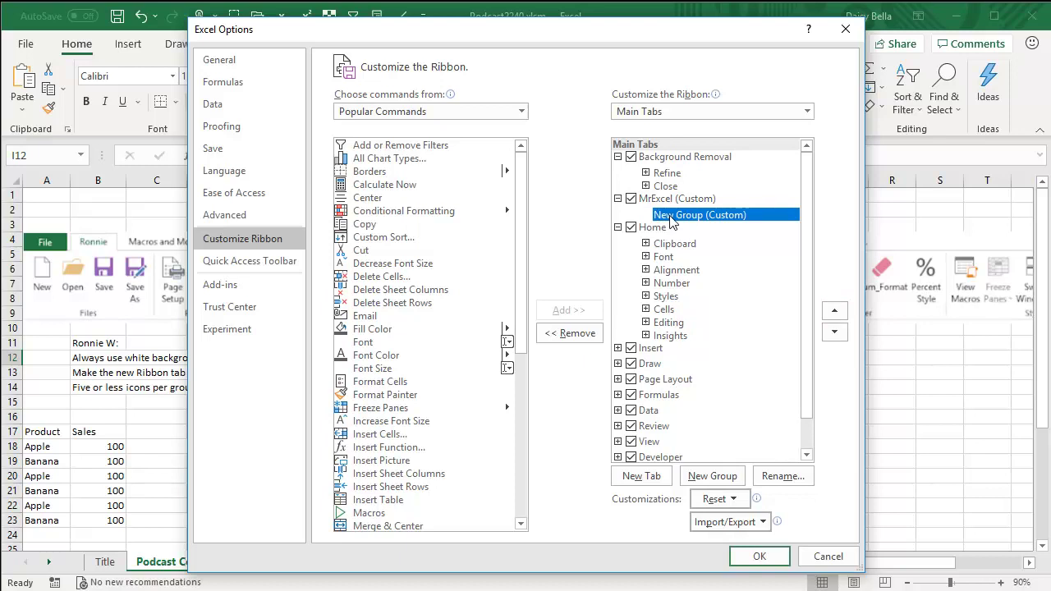
{"action": "left_click", "coordinate": [782, 476]}
{"action": "type", "text": "Pivot"}
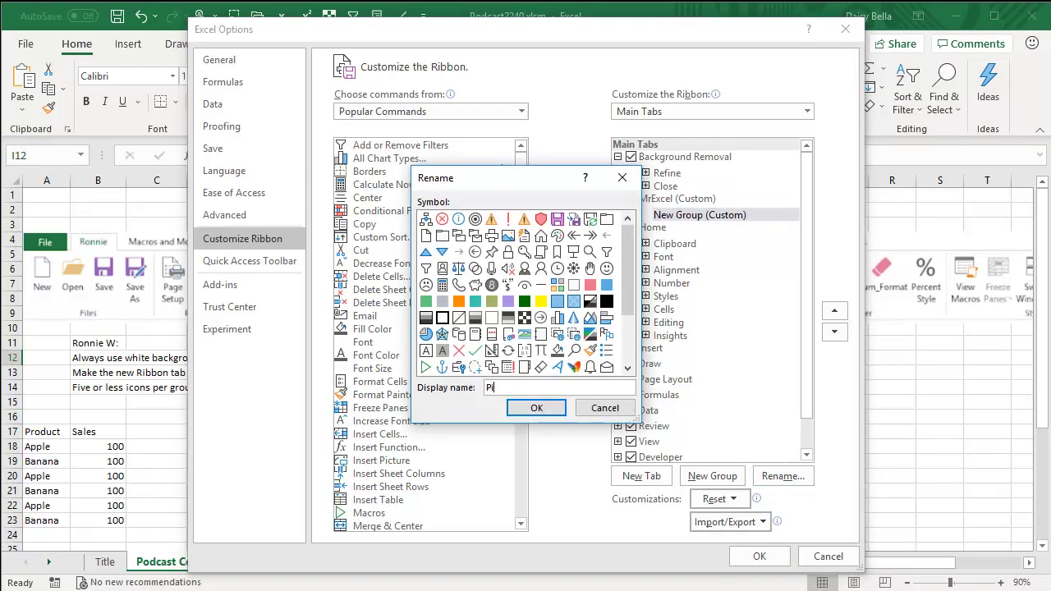
{"action": "left_click", "coordinate": [538, 409]}
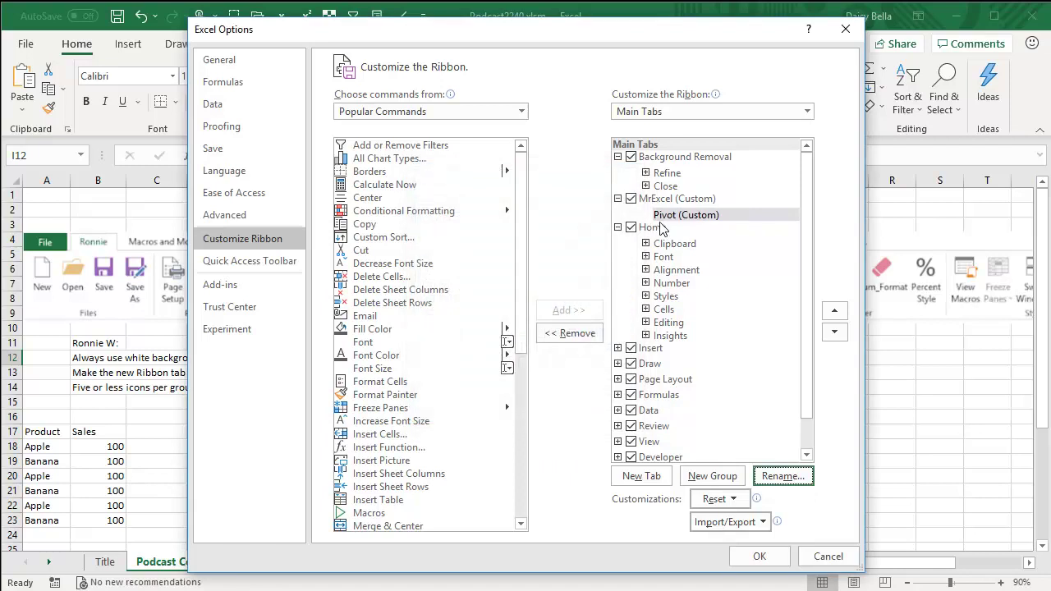
Add the PivotTable command from Insert > Tables to the Pivot group.
{"action": "left_click", "coordinate": [522, 111]}
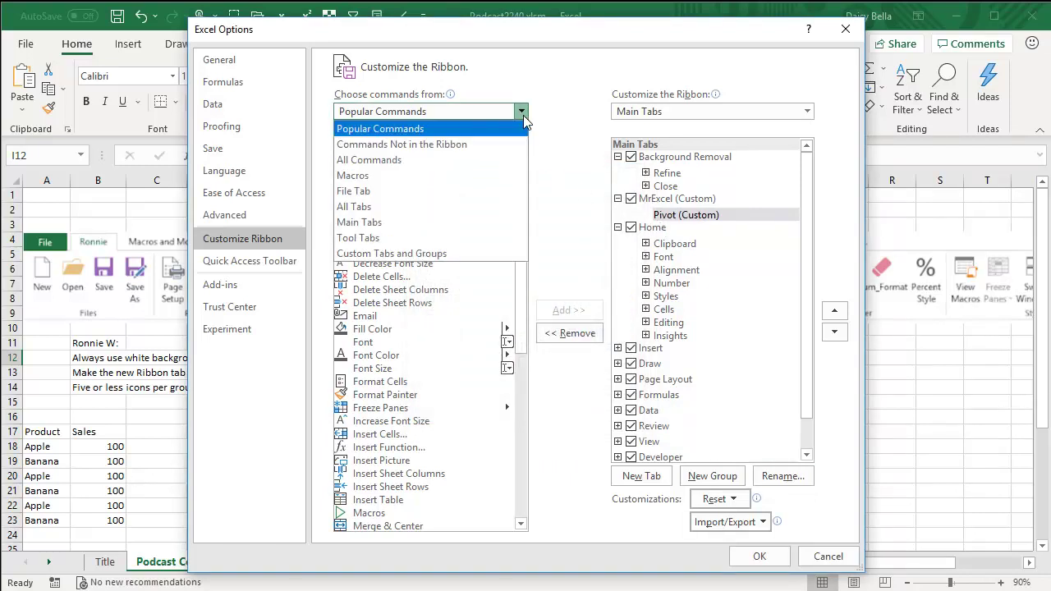
{"action": "key", "text": "Escape"}
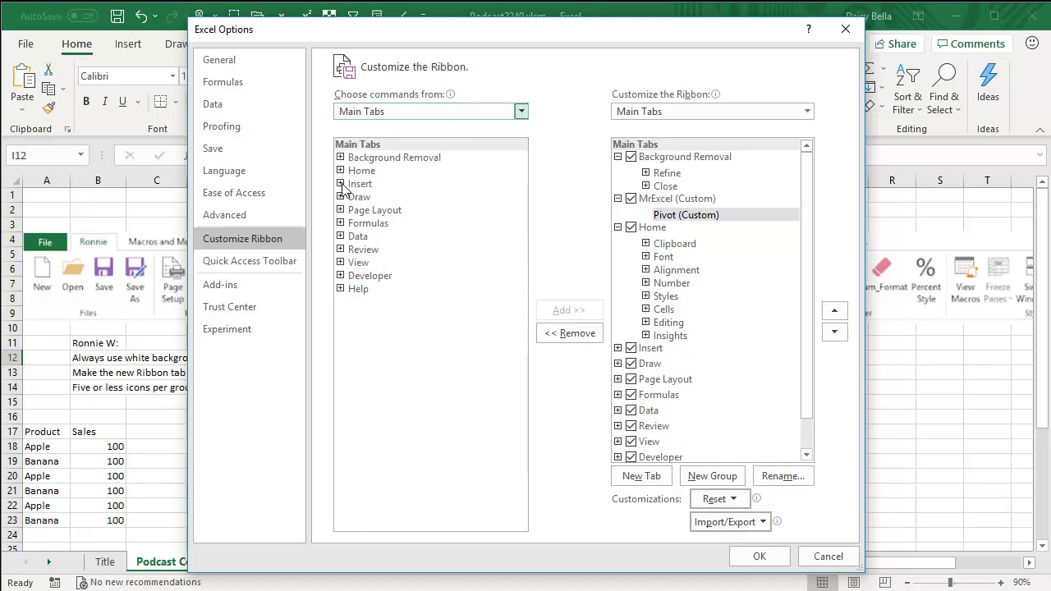
{"action": "left_click", "coordinate": [341, 184]}
{"action": "left_click", "coordinate": [354, 197]}
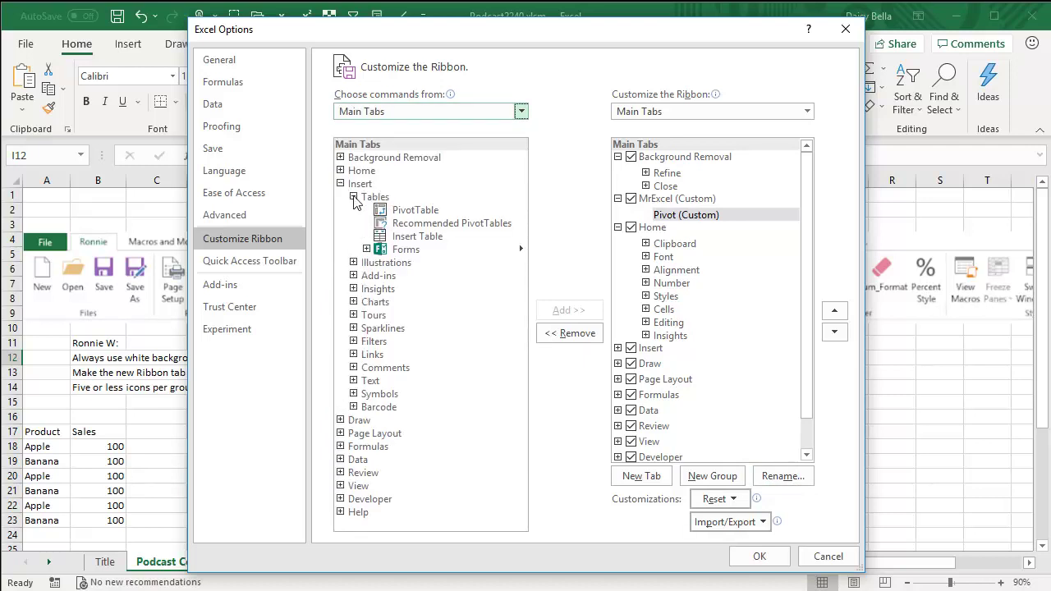
{"action": "left_click", "coordinate": [413, 211]}
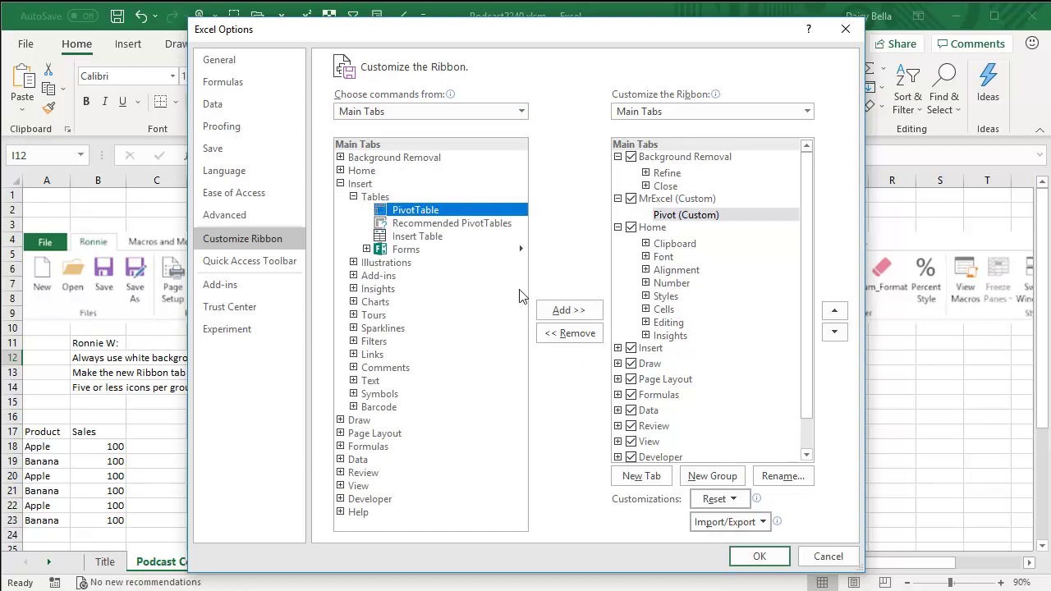
{"action": "left_click", "coordinate": [558, 312]}
{"action": "left_click", "coordinate": [341, 184]}
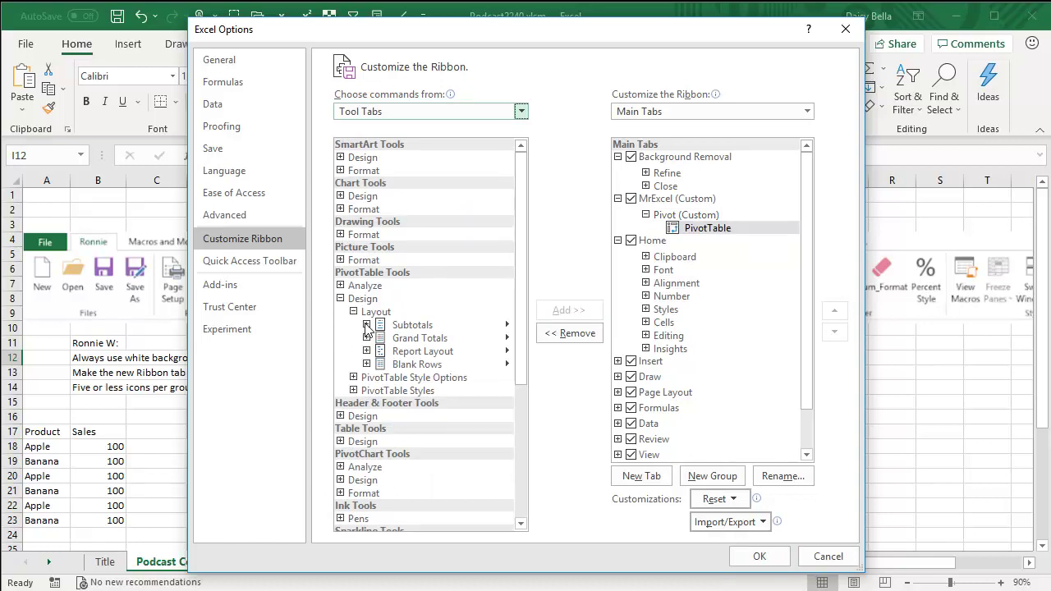
Add Show in Tabular Form from Report Layout to the Pivot group.
{"action": "left_click", "coordinate": [366, 350]}
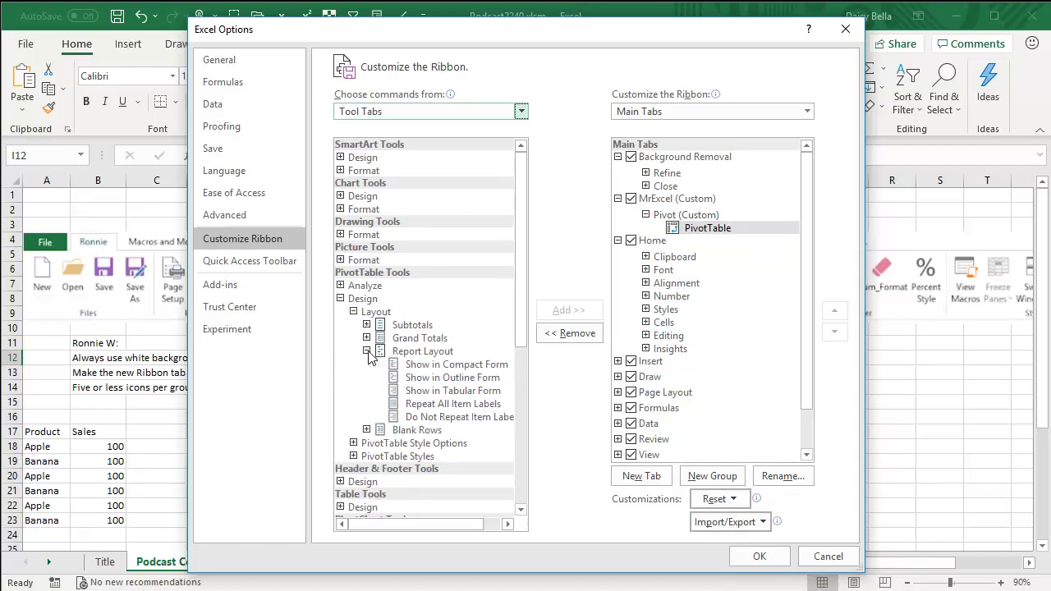
{"action": "left_click", "coordinate": [450, 391]}
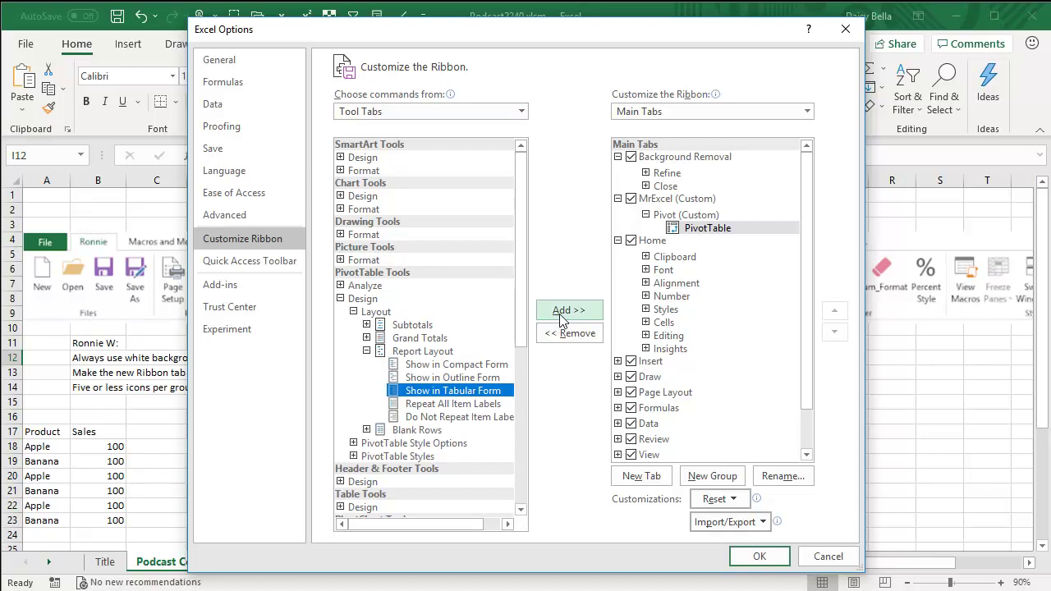
{"action": "left_click", "coordinate": [572, 309]}
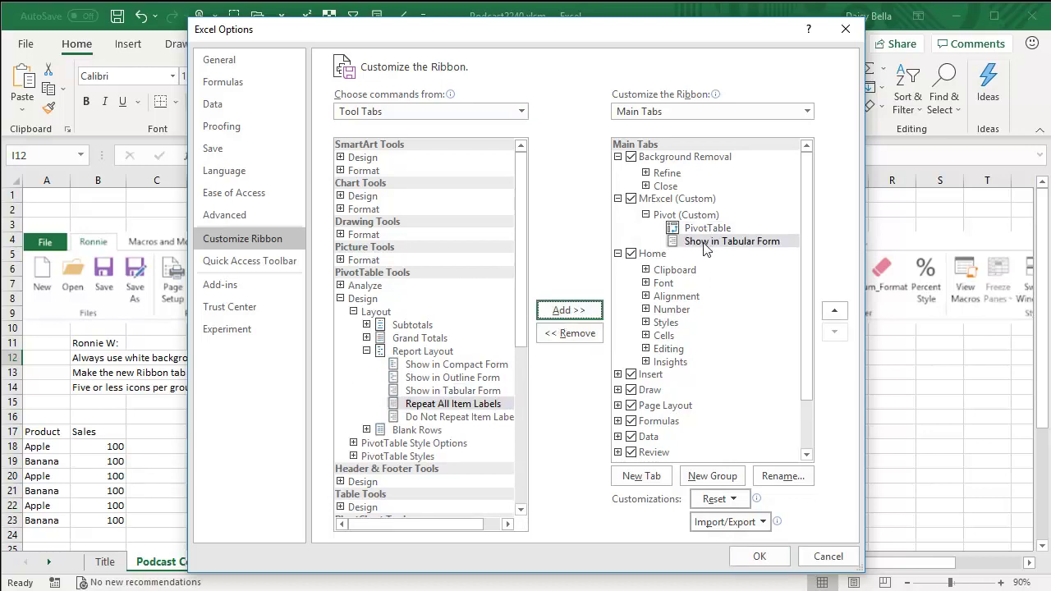
Add a new group named Formatting to the MrExcel tab.
{"action": "left_click", "coordinate": [713, 478]}
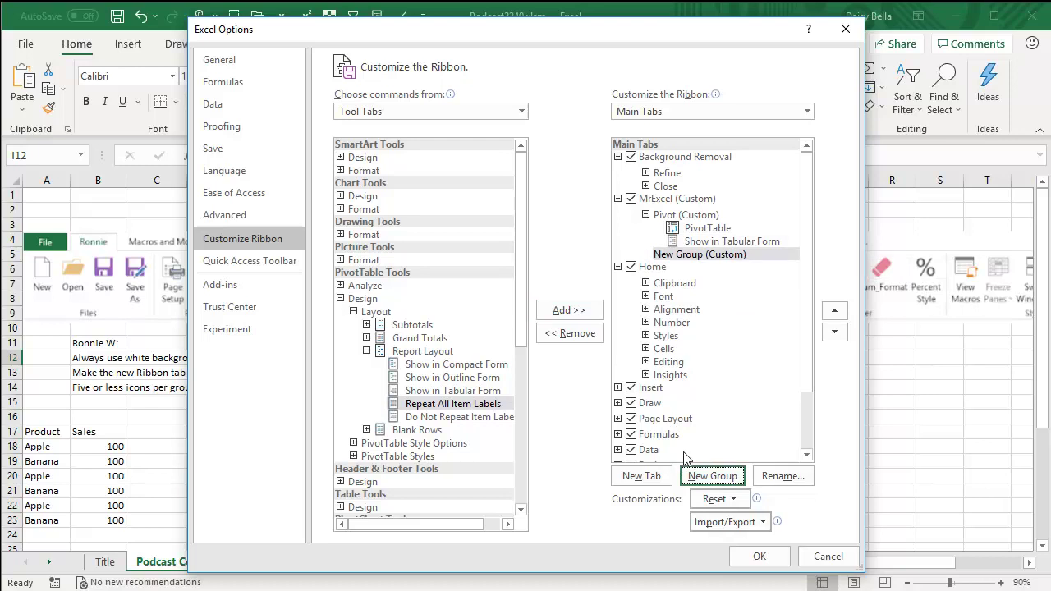
{"action": "left_click", "coordinate": [782, 476]}
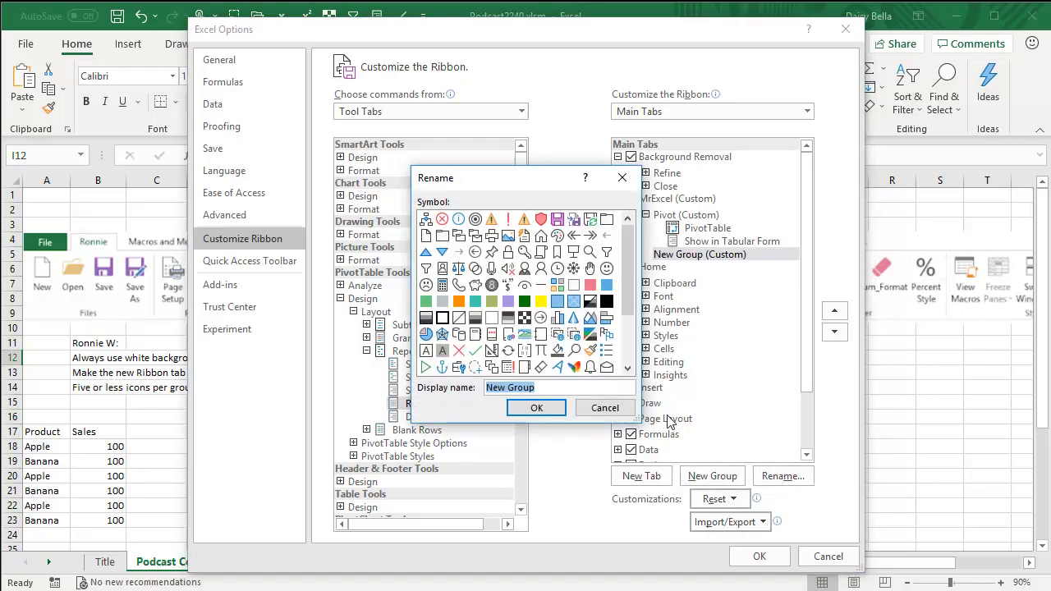
{"action": "type", "text": "Formatting"}
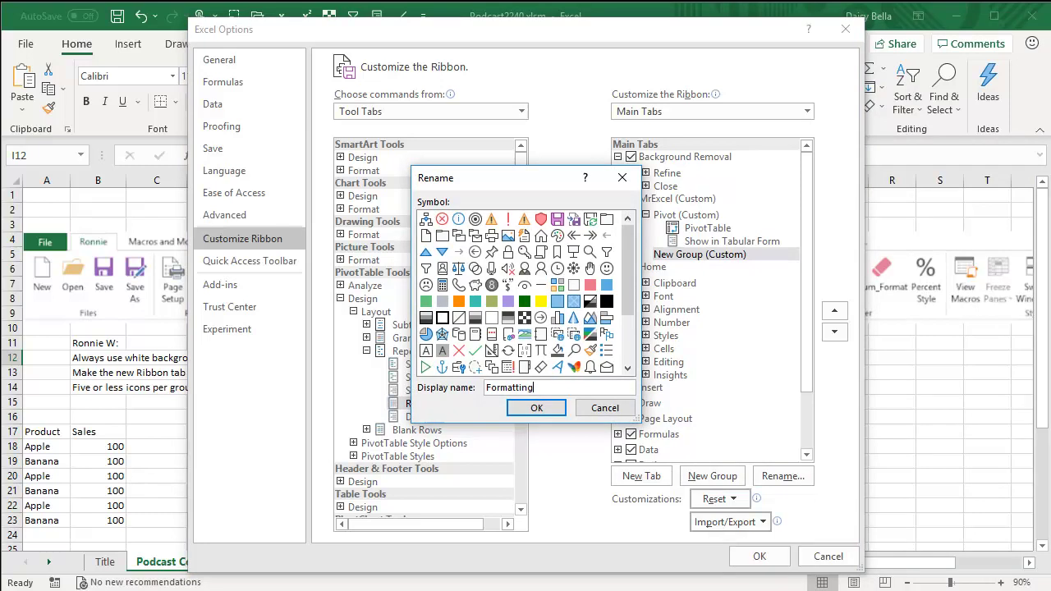
{"action": "left_click", "coordinate": [536, 408]}
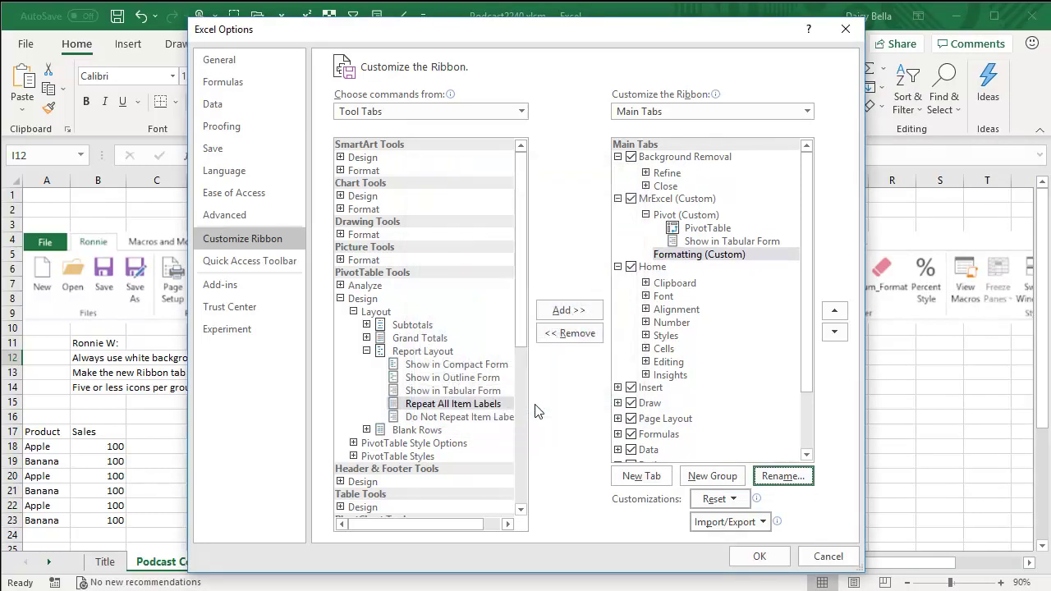
Add Font Size, Bold and Underline from Home > Font to Formatting, then close Excel Options.
{"action": "left_click", "coordinate": [418, 113]}
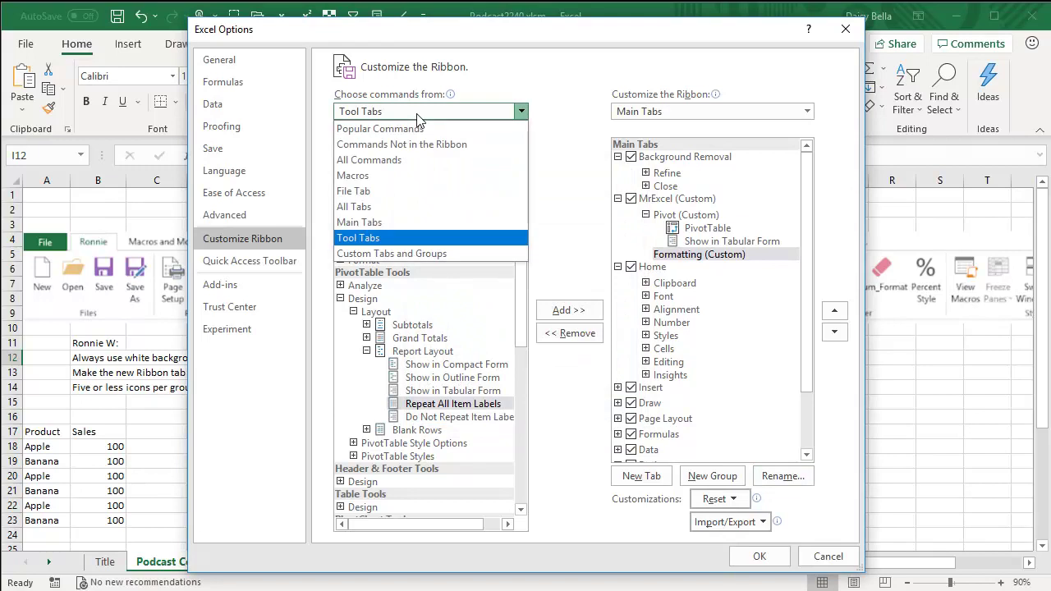
{"action": "left_click", "coordinate": [362, 210]}
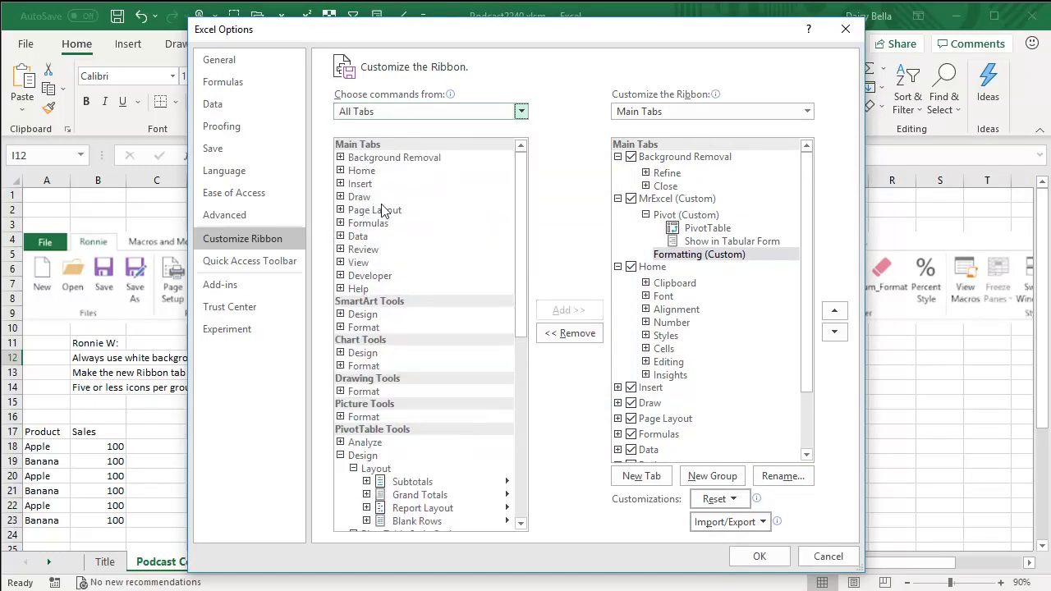
{"action": "left_click", "coordinate": [340, 171]}
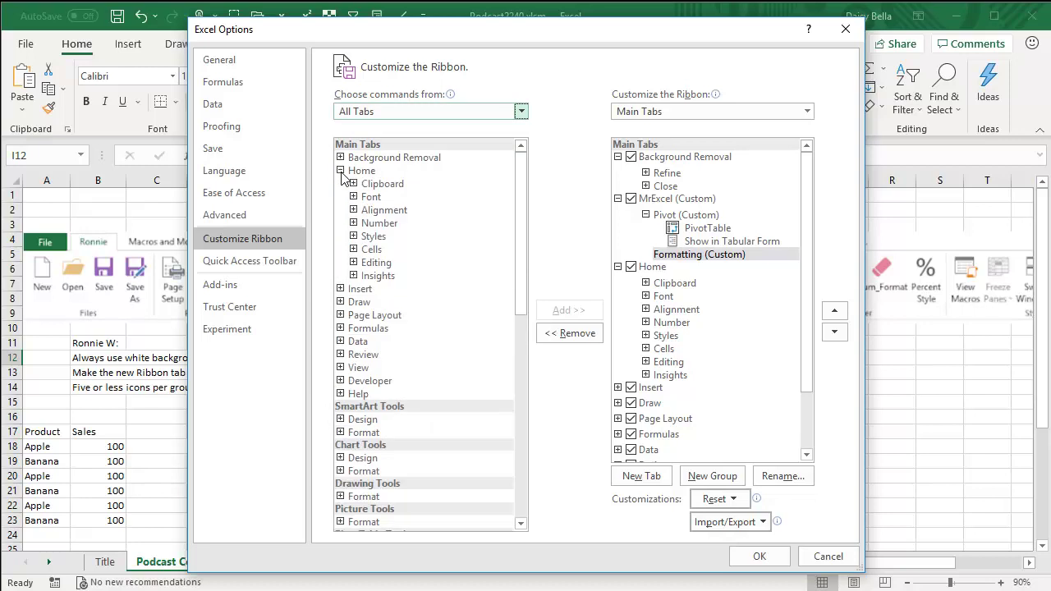
{"action": "left_click", "coordinate": [353, 197]}
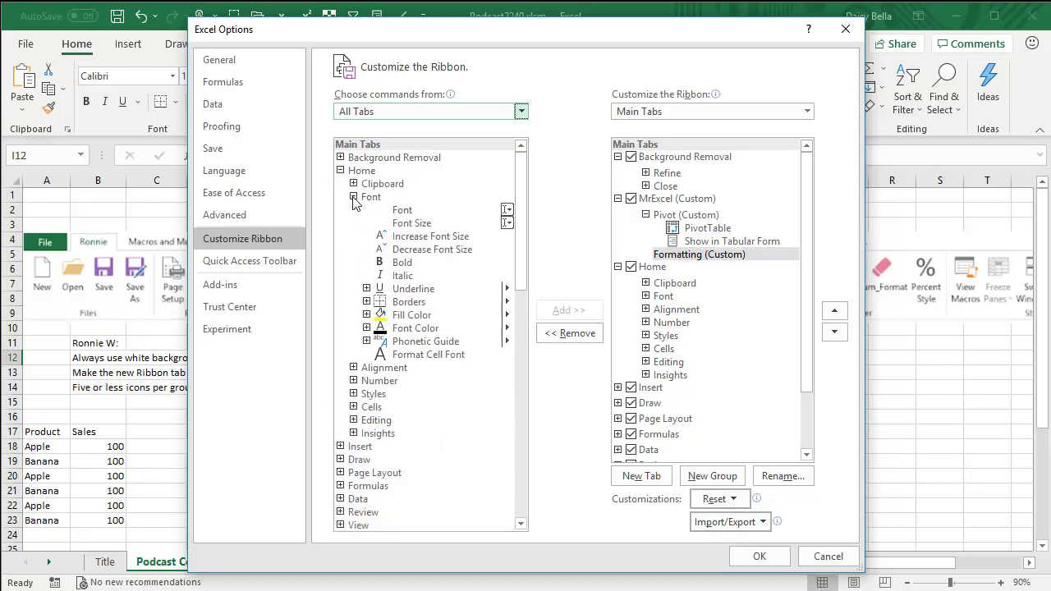
{"action": "left_click", "coordinate": [400, 225]}
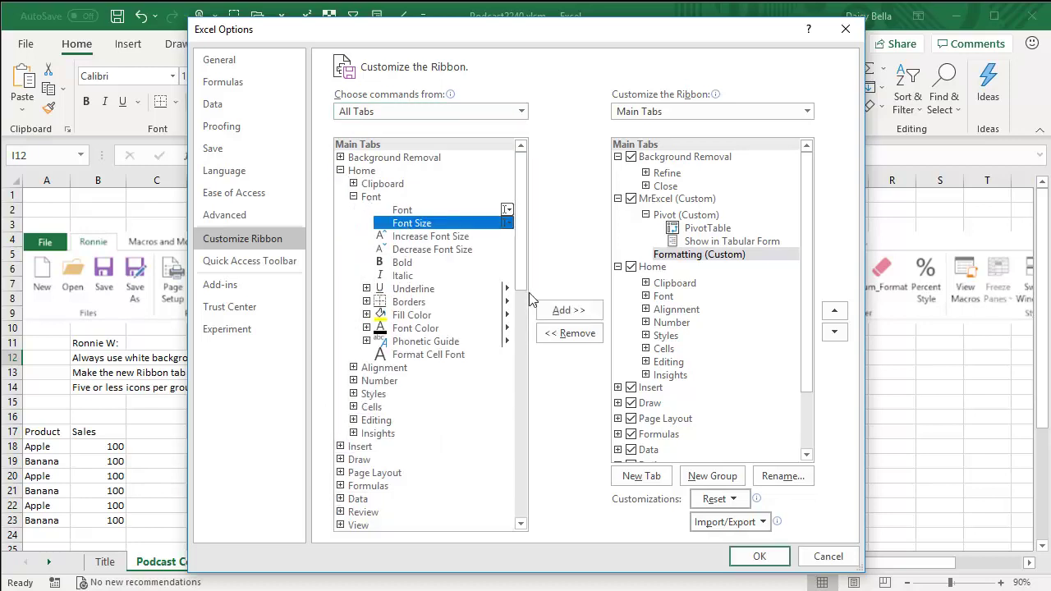
{"action": "left_click", "coordinate": [551, 313]}
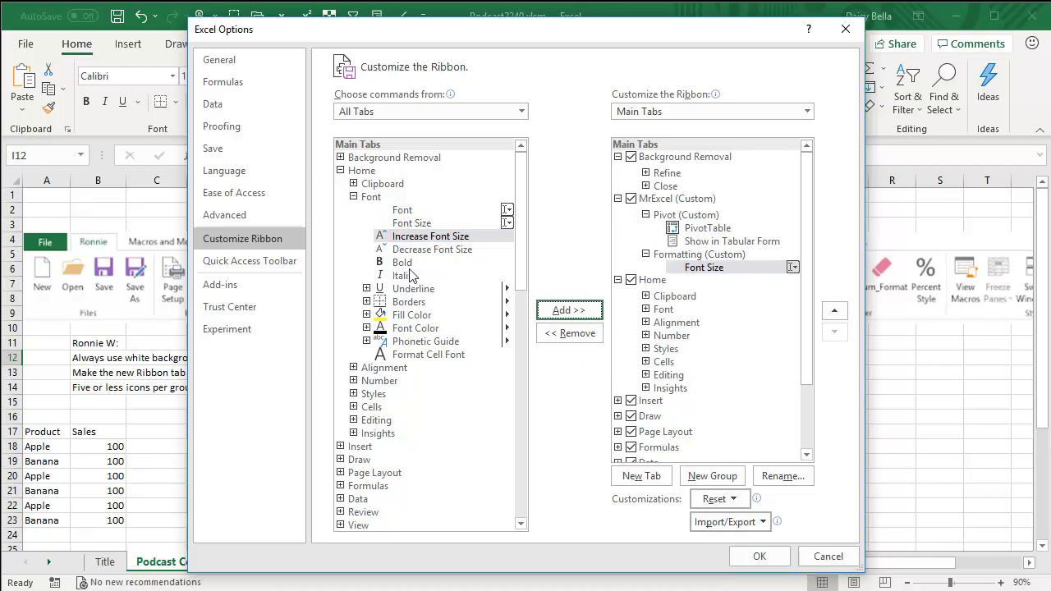
{"action": "left_click", "coordinate": [413, 267]}
{"action": "left_click", "coordinate": [561, 311]}
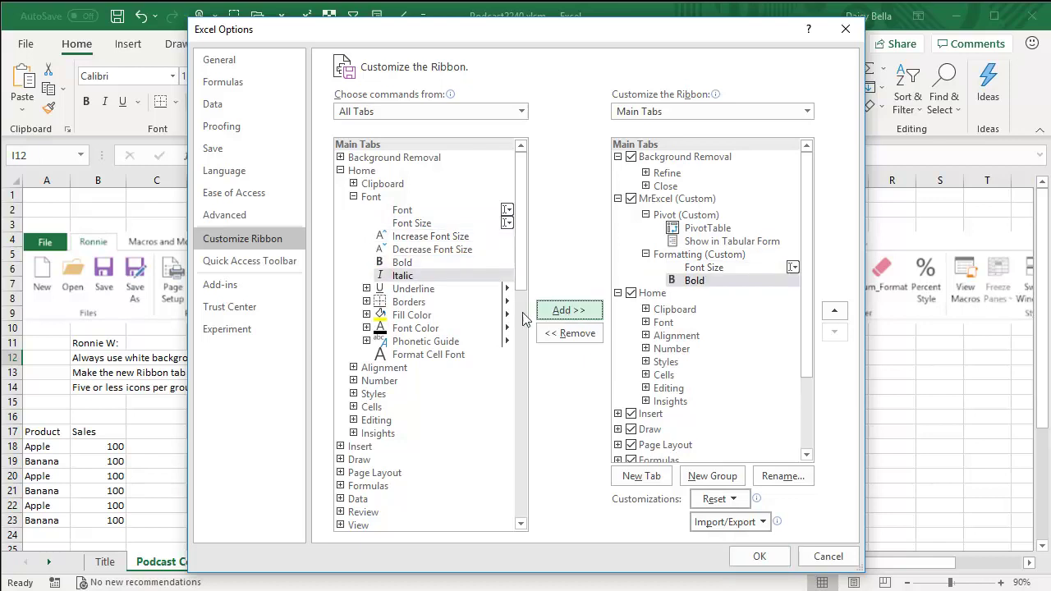
{"action": "left_click", "coordinate": [417, 291]}
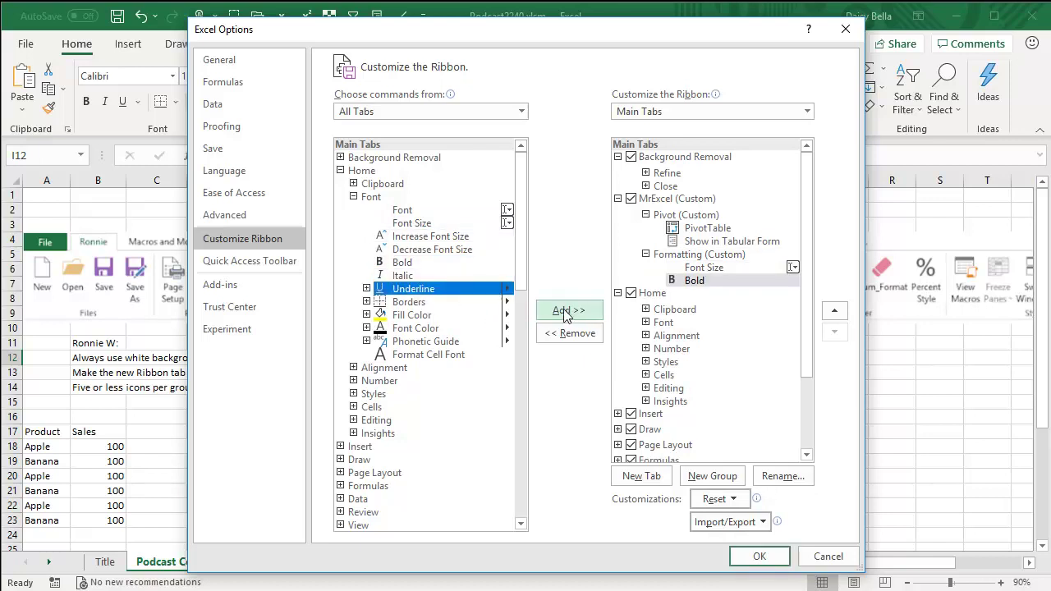
{"action": "left_click", "coordinate": [574, 316]}
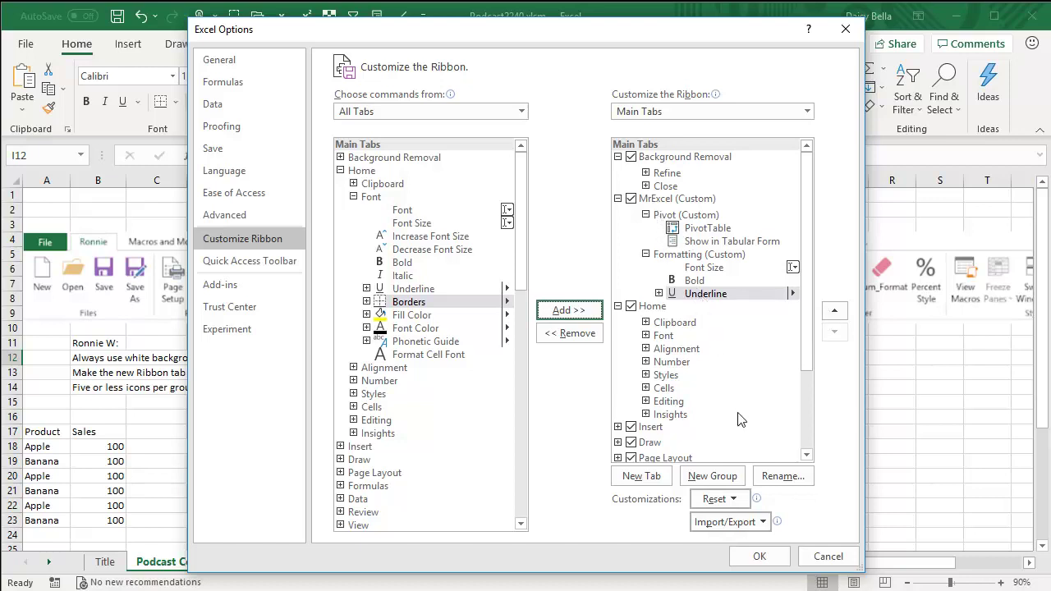
{"action": "left_click", "coordinate": [764, 523]}
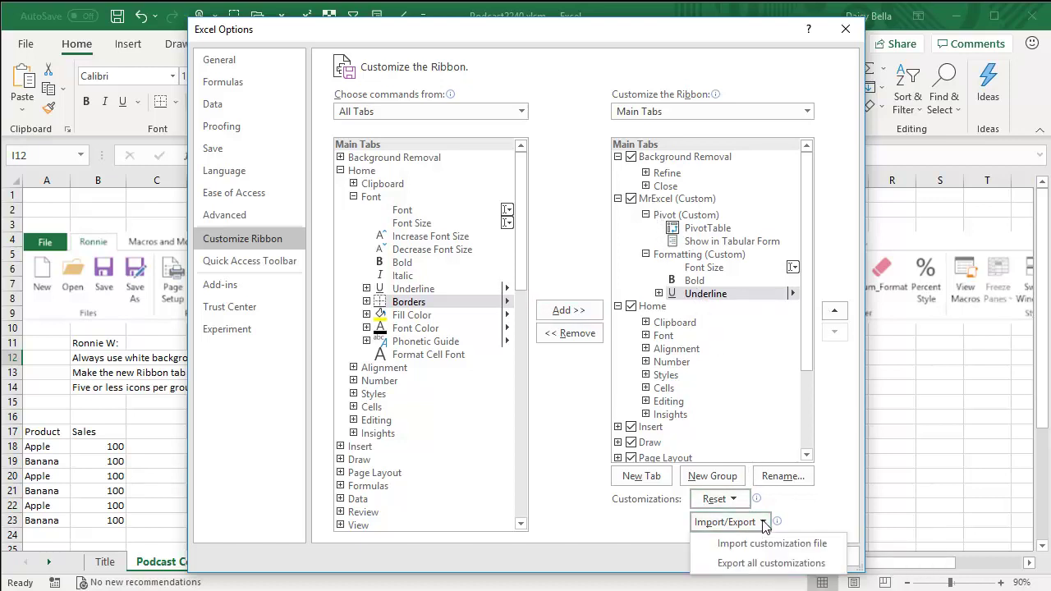
{"action": "left_click", "coordinate": [768, 563]}
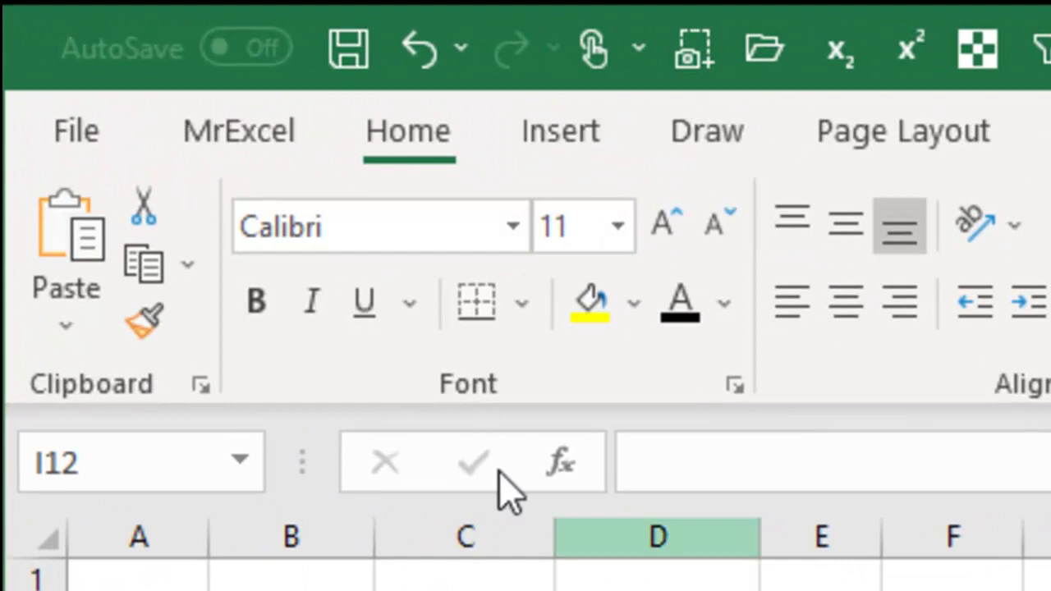
Display the MrExcel tab showing its Pivot and Formatting groups.
{"action": "left_click", "coordinate": [280, 170]}
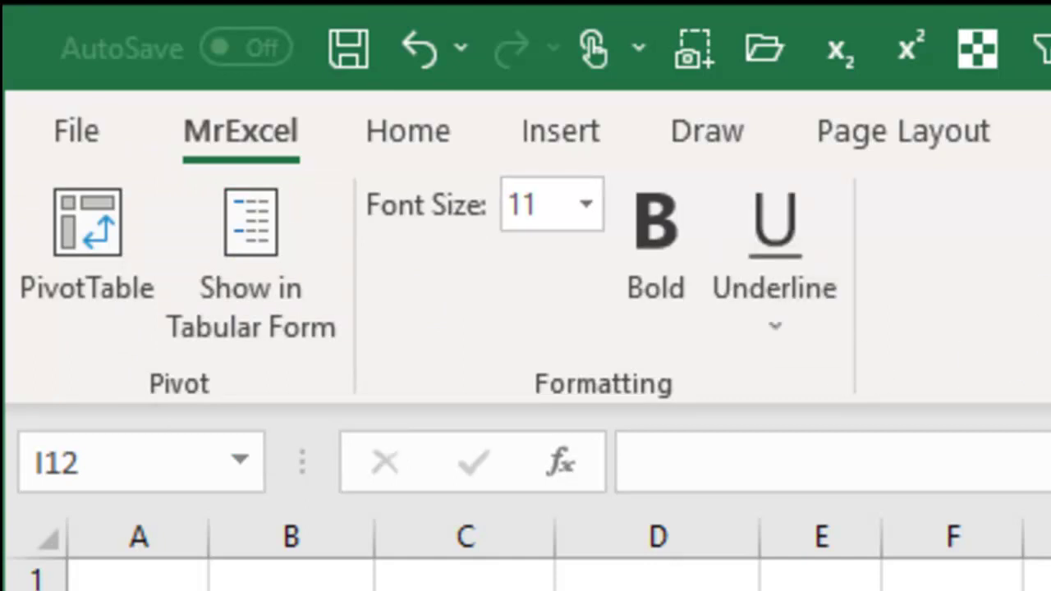
{"action": "key", "text": "alt+w"}
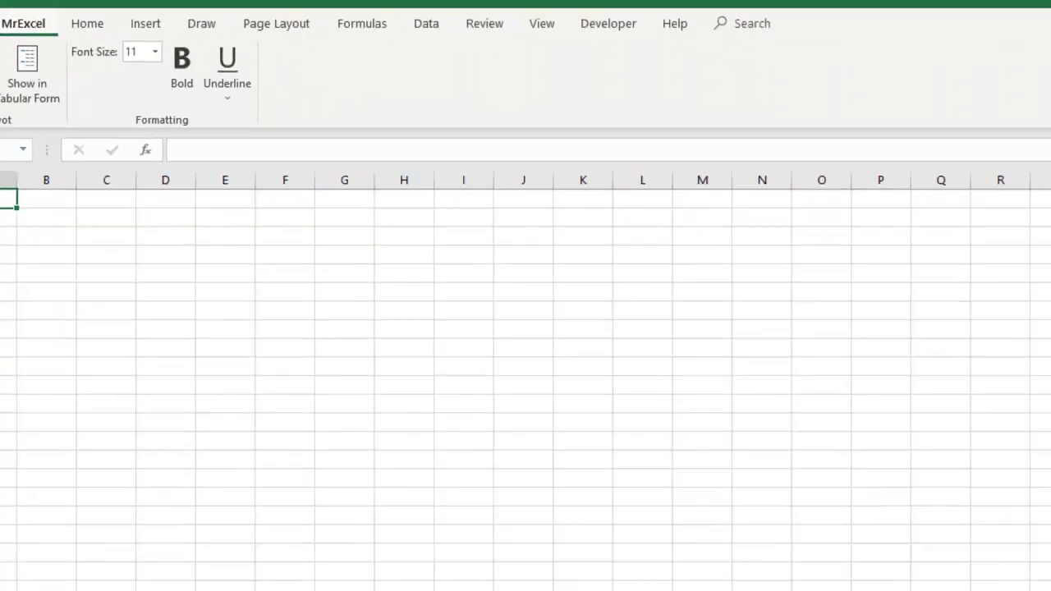
Open Excel Options on the General page with Alt+F, T.
{"action": "key", "text": "alt+f"}
{"action": "key", "text": "t"}
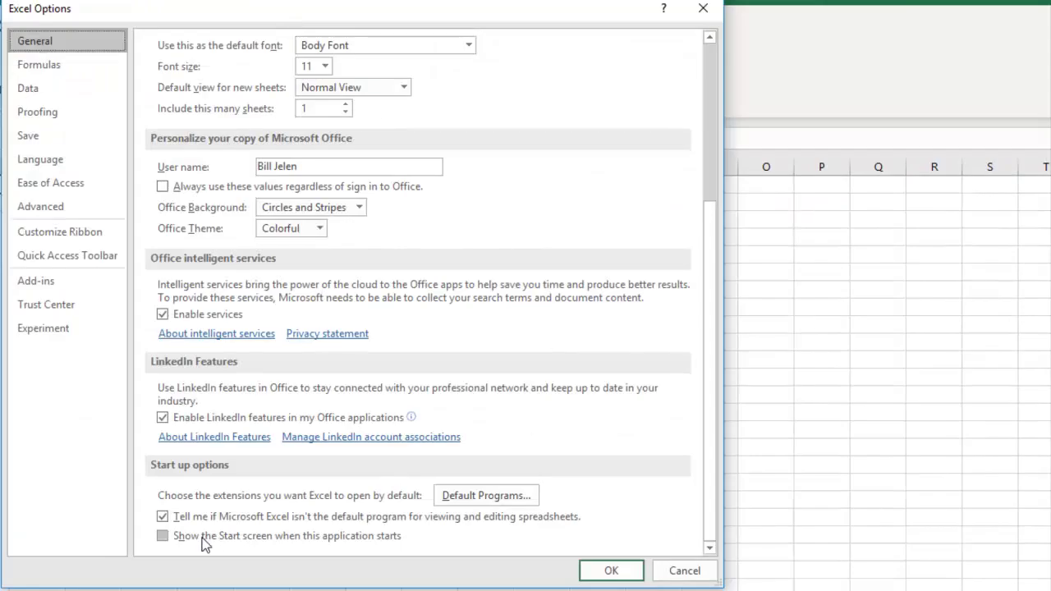